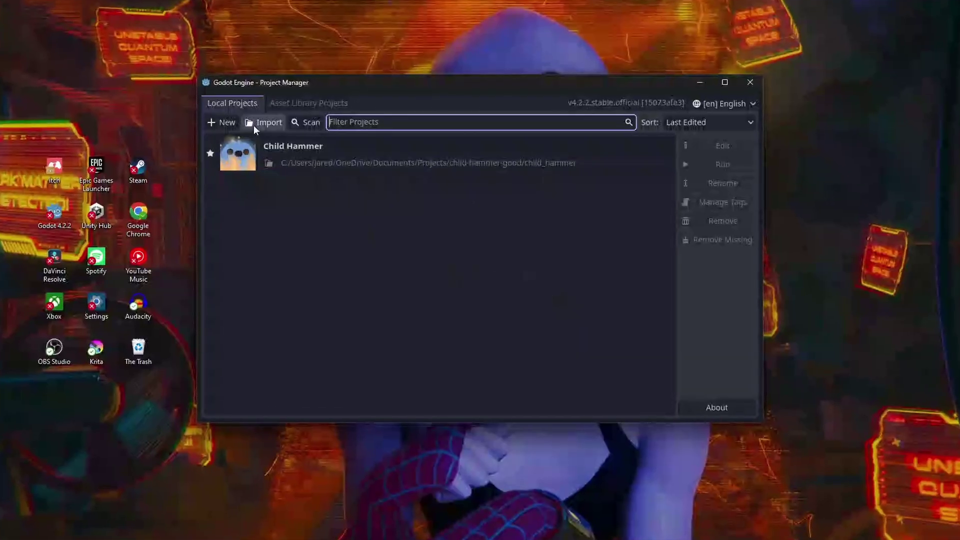
Name the new project 'lemon game' and raise the green circle sprite's scale to about 0.545
left_click(217, 120)
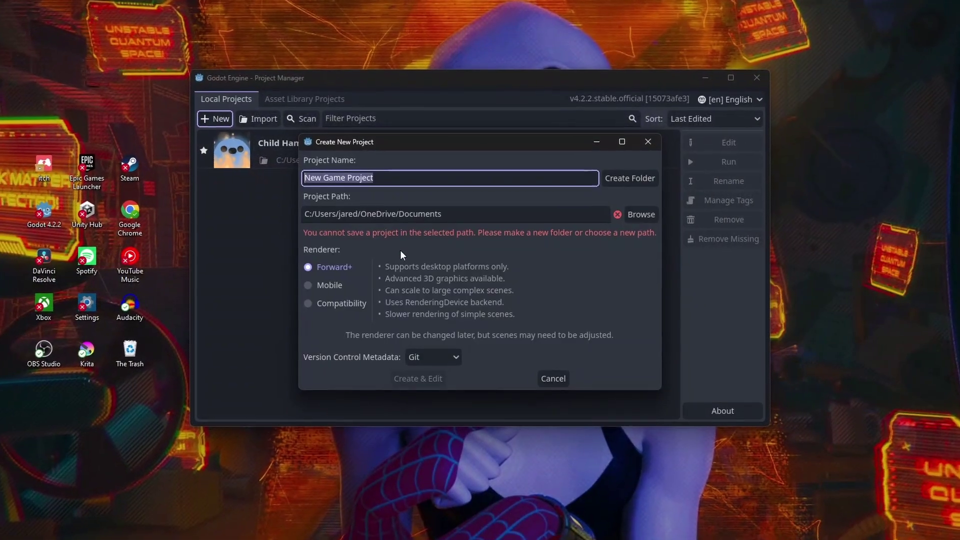
type("lemon game")
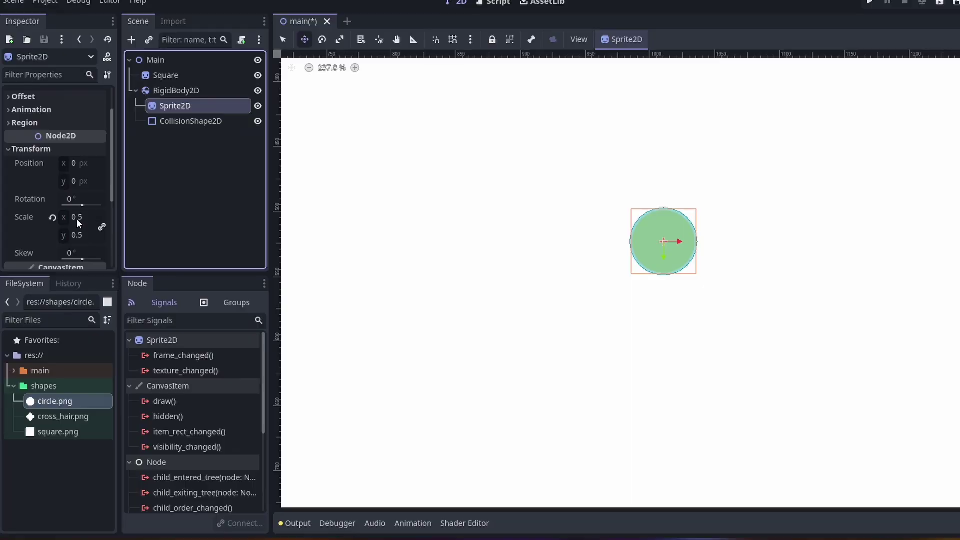
left_click_drag(78, 222, 85, 222)
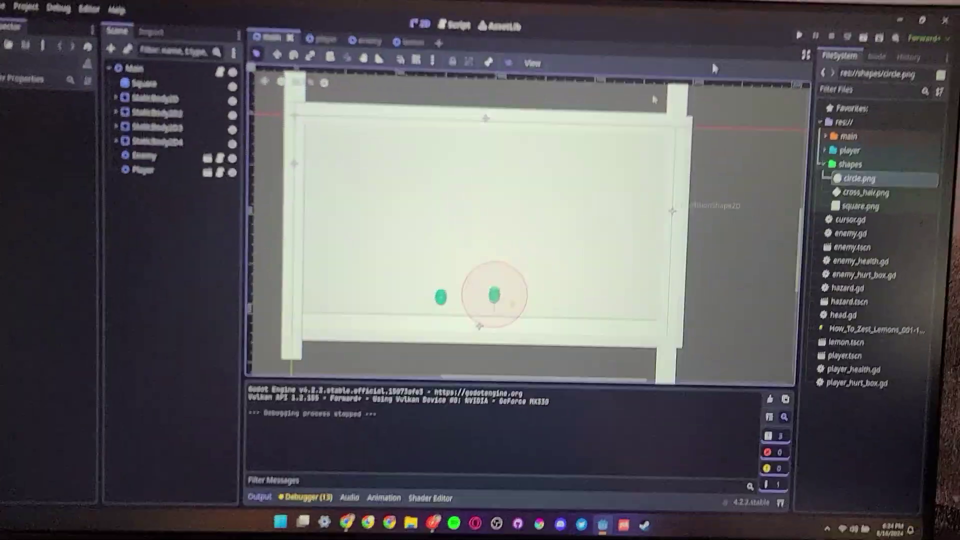
Minimize the Godot editor to reveal the desktop
left_click(945, 20)
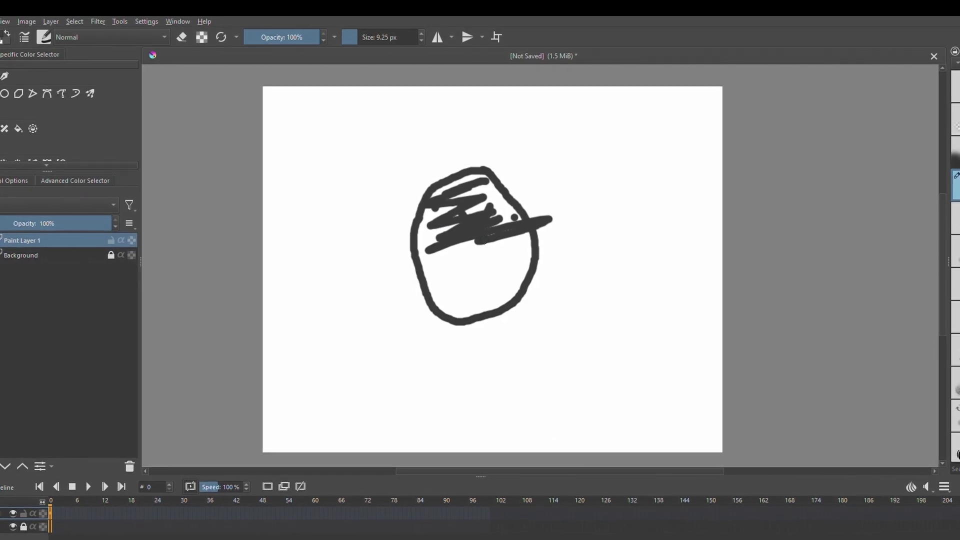
Draw a long knife-blade stroke across the circle sketch and pick a new colour
mouse_move(481, 241)
left_mouse_down()
mouse_move(665, 201)
mouse_move(403, 268)
left_mouse_up()
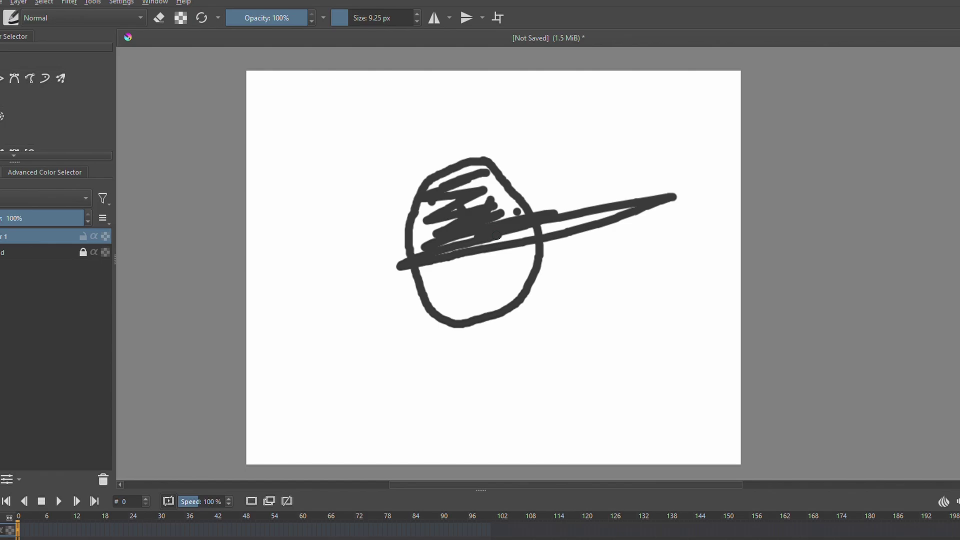
left_click_drag(415, 315, 246, 397)
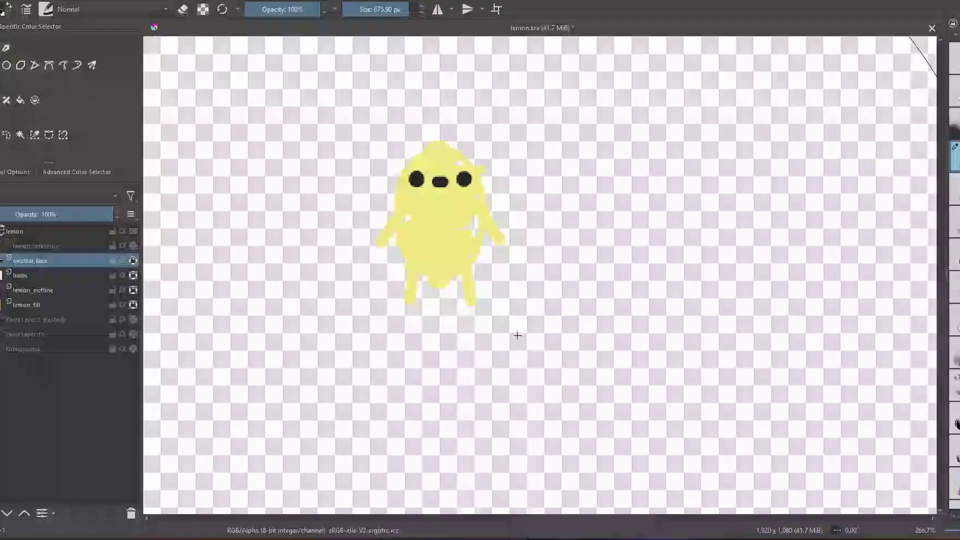
scroll(555, 371, "down", 1)
scroll(535, 307, "up", 4)
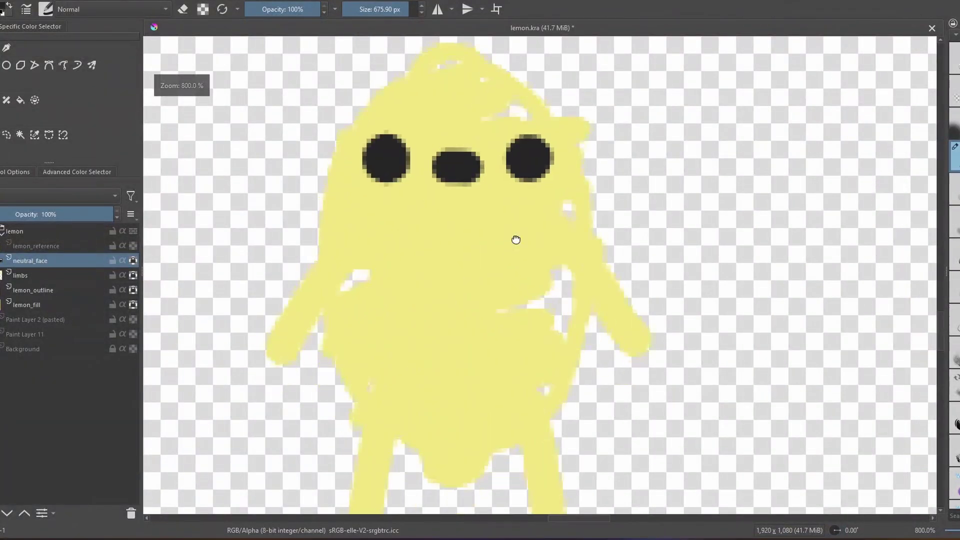
scroll(516, 239, "down", 1)
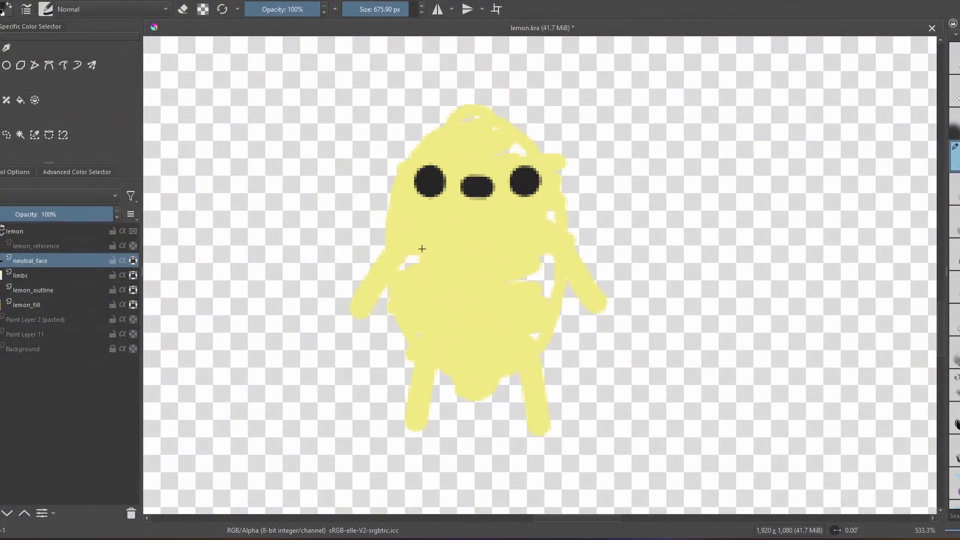
left_click(101, 173)
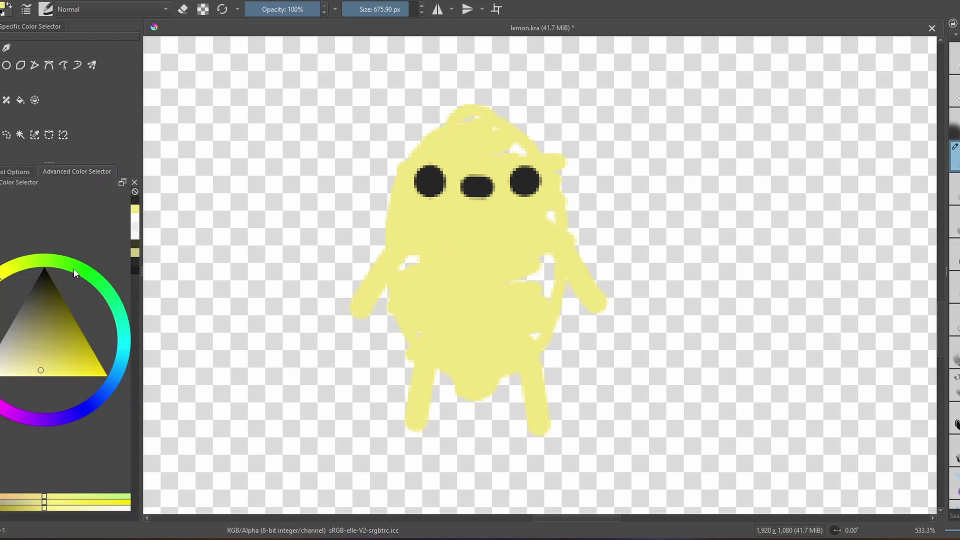
left_click(47, 375)
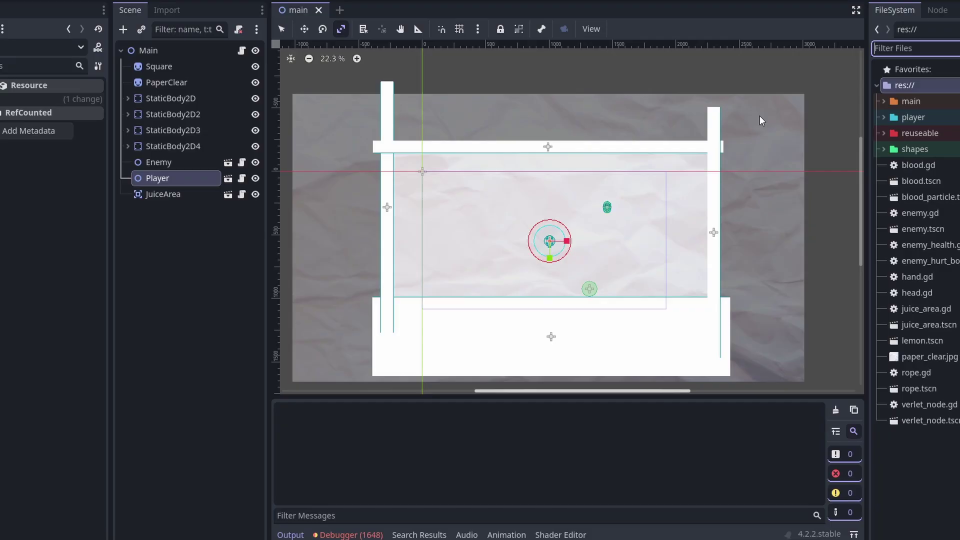
Open player.tscn and expand the Lemon, Actions and Scale state machines in the scene tree
type("lemon")
key("BackSpace")
key("BackSpace")
key("BackSpace")
key("BackSpace")
key("BackSpace")
type("player")
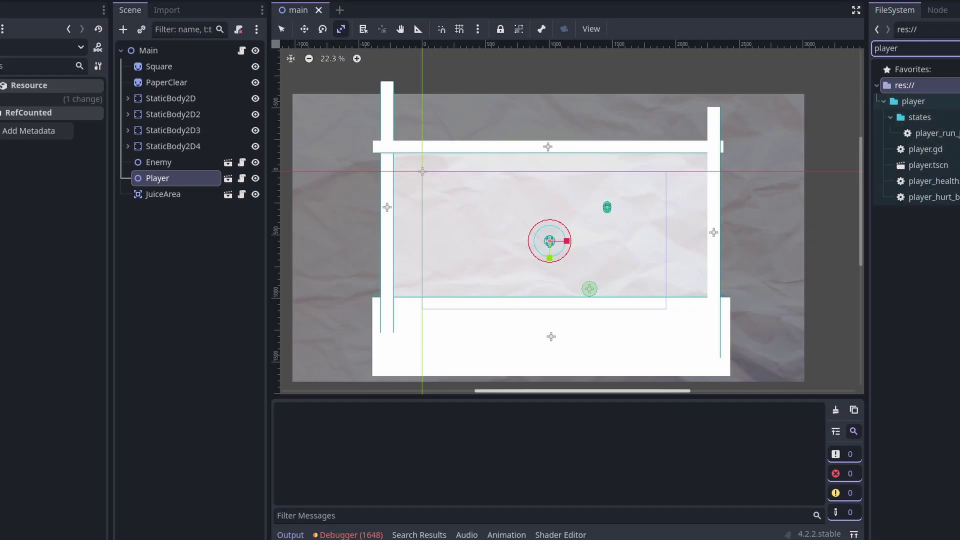
double_click(939, 170)
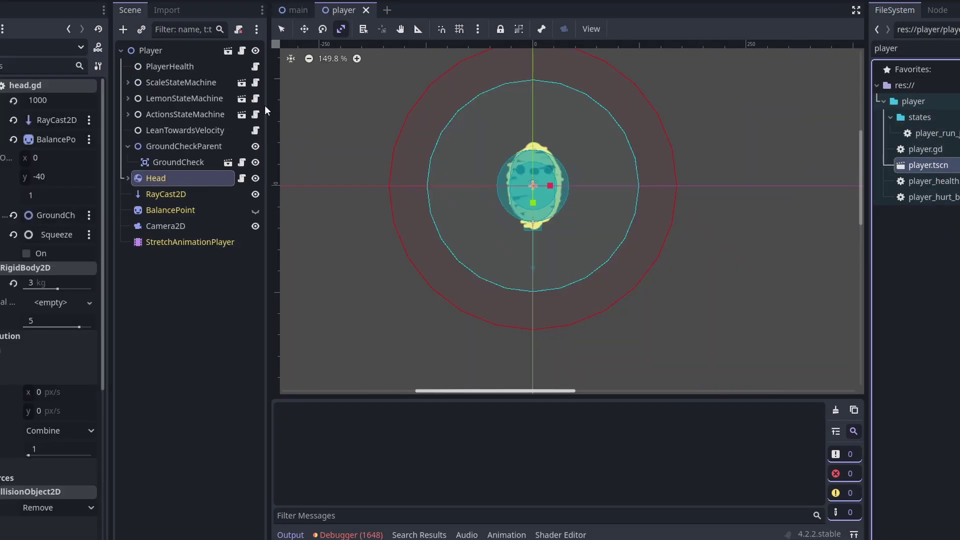
left_click(128, 146)
left_click(150, 115)
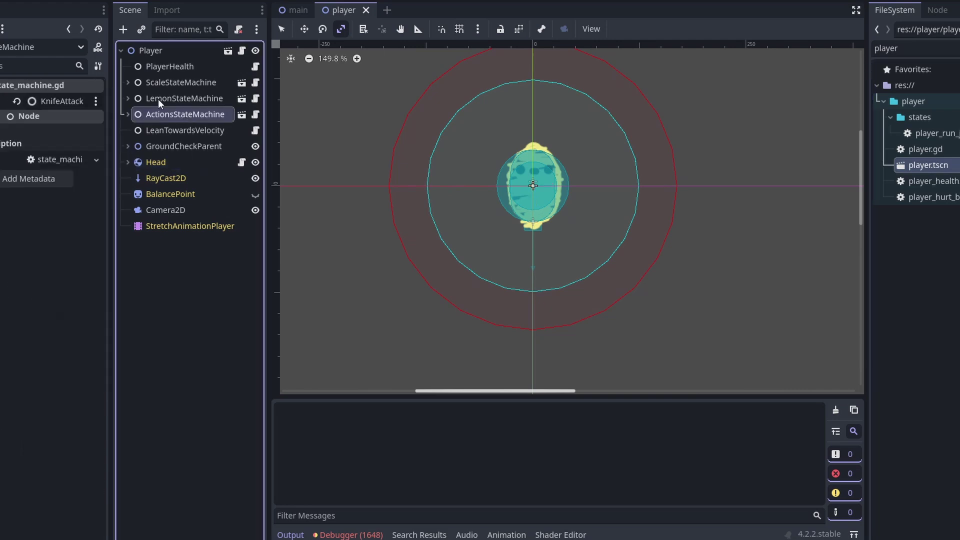
left_click(127, 99)
left_click(128, 146)
left_click(128, 82)
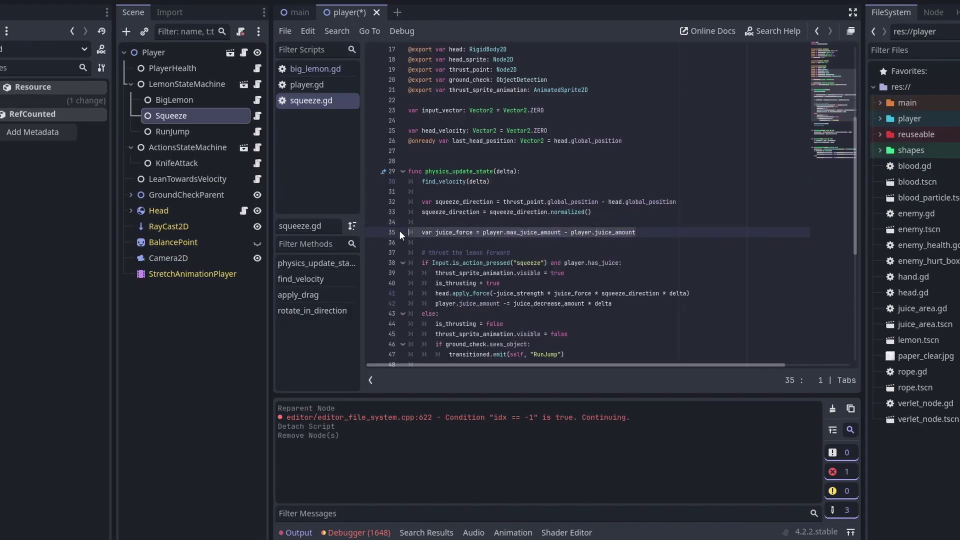
Delete the juice_force variable from squeeze.gd and drop it from the apply_force call
scroll(553, 251, "down", 2)
key("ctrl+x")
key("ctrl+x")
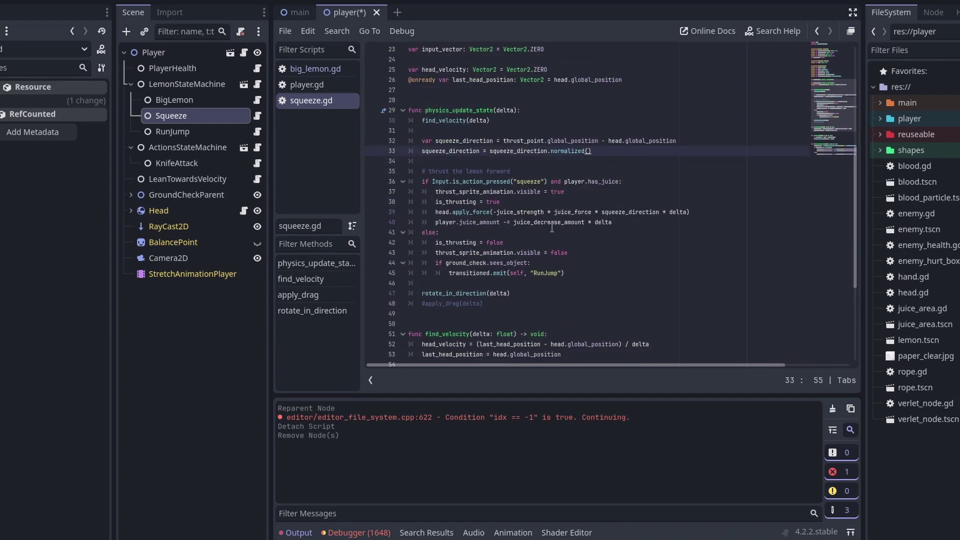
left_click(569, 212)
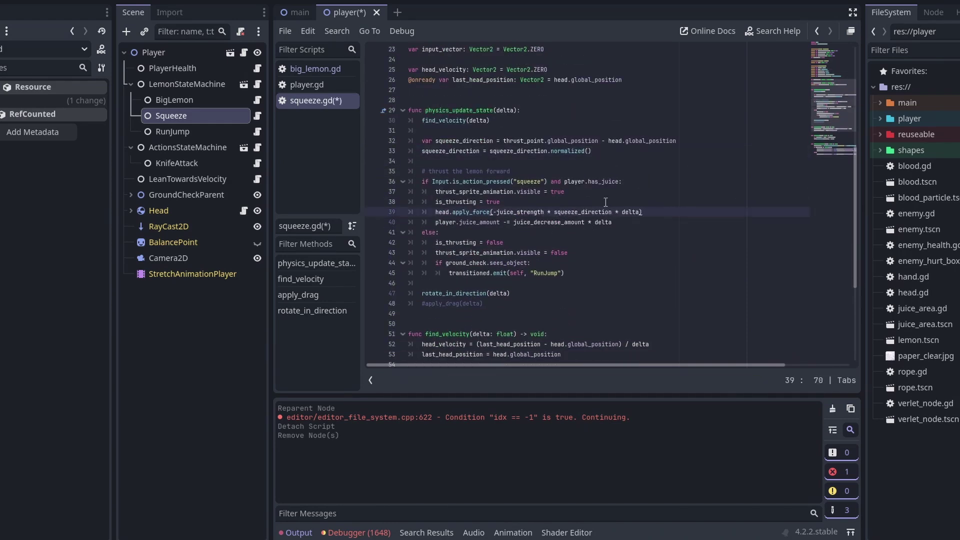
scroll(606, 202, "up", 2)
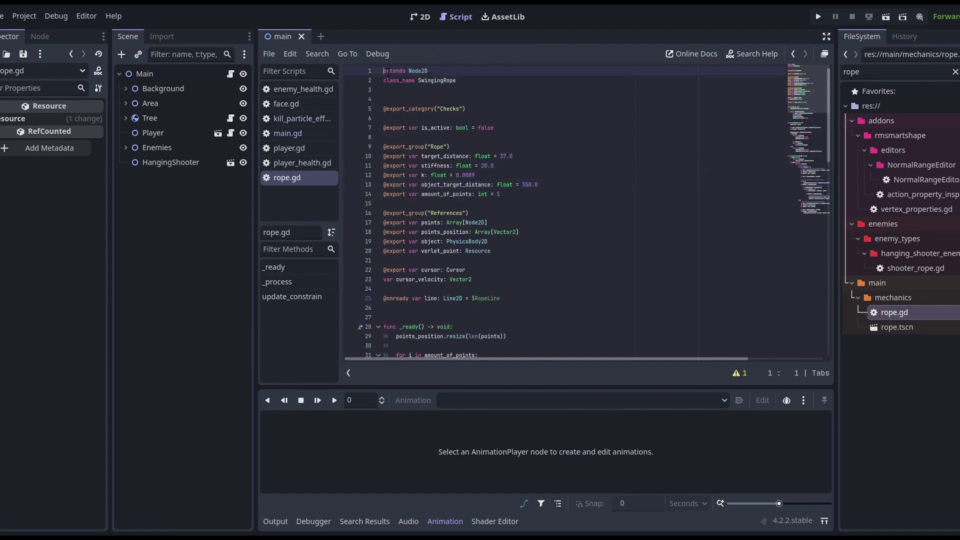
Select all the code in rope.gd
key("ctrl+a")
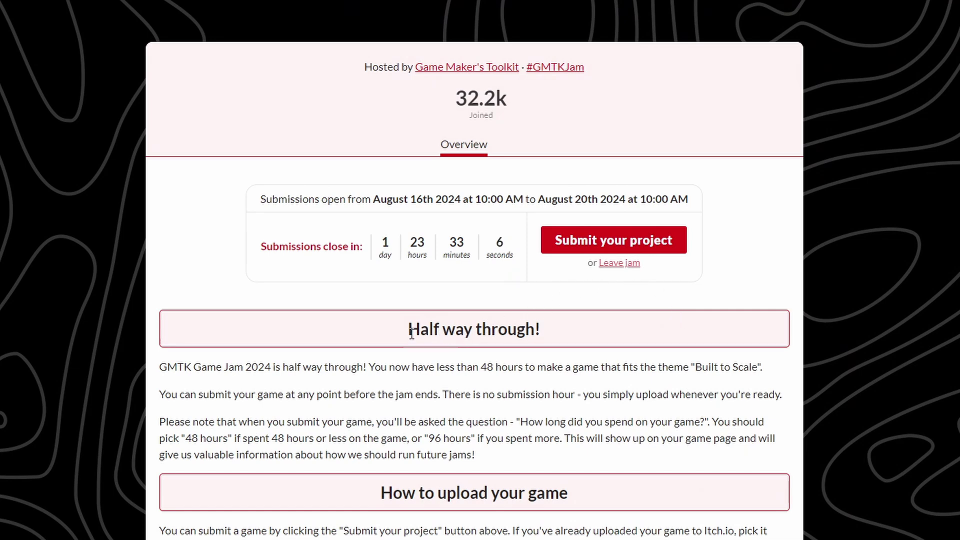
left_click_drag(449, 336, 475, 335)
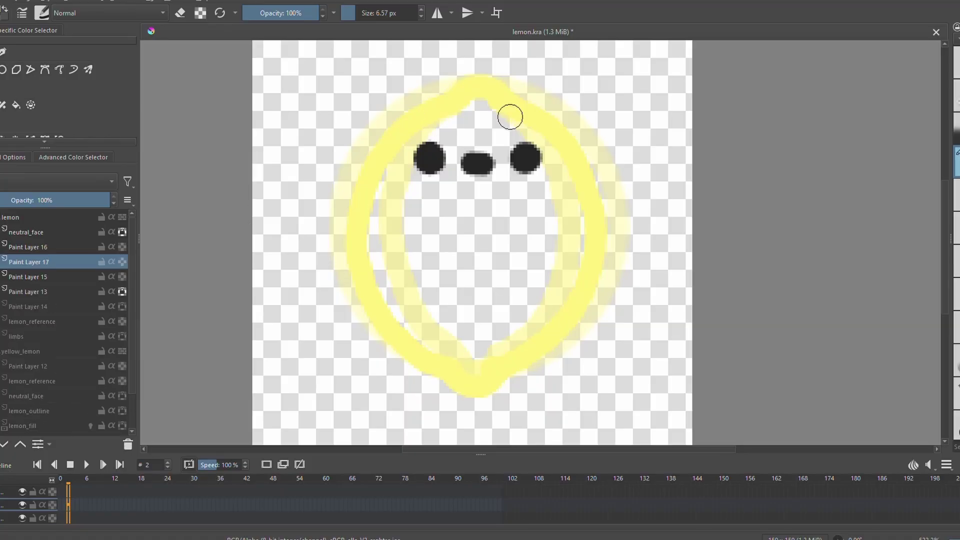
left_click_drag(510, 117, 401, 167)
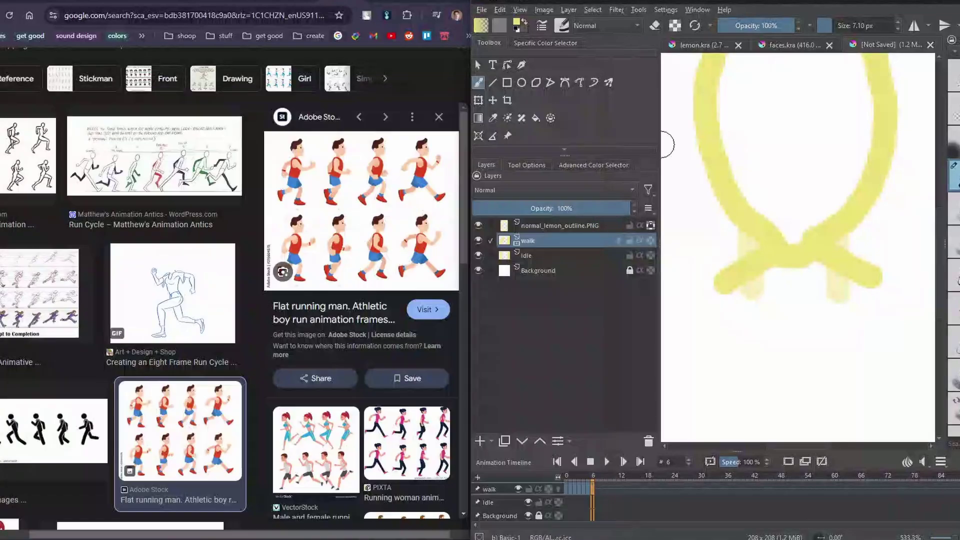
Pan the canvas to recentre the lemon drawing
middle_click_drag(803, 197, 801, 259)
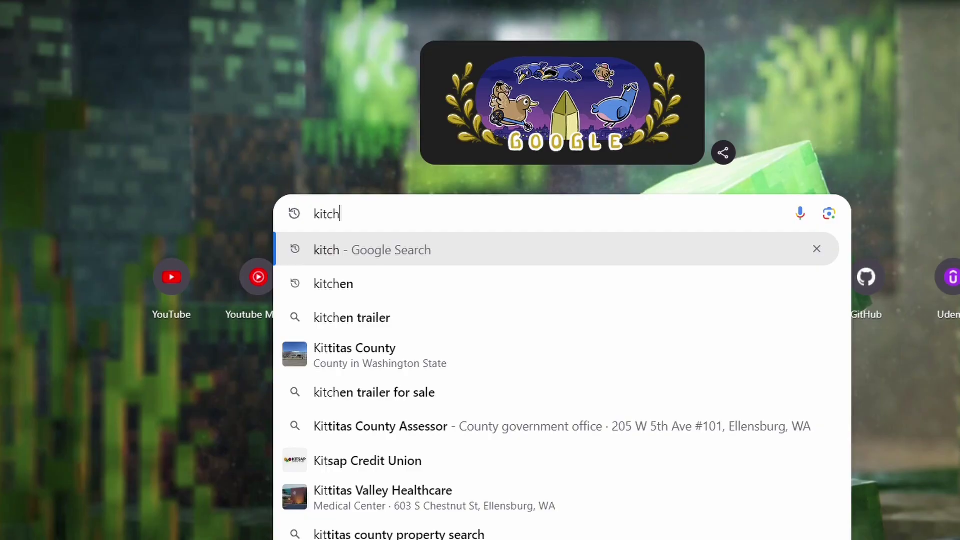
Search Google Images for 'kitchen in 4k' and bring up saving for the white chandelier kitchen photo
type("en ")
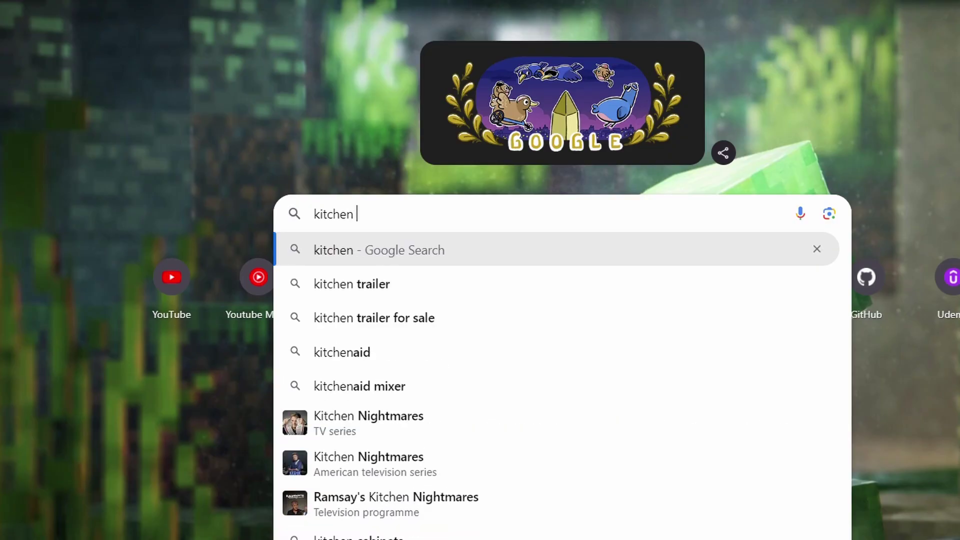
type("in 4k")
key("BackSpace")
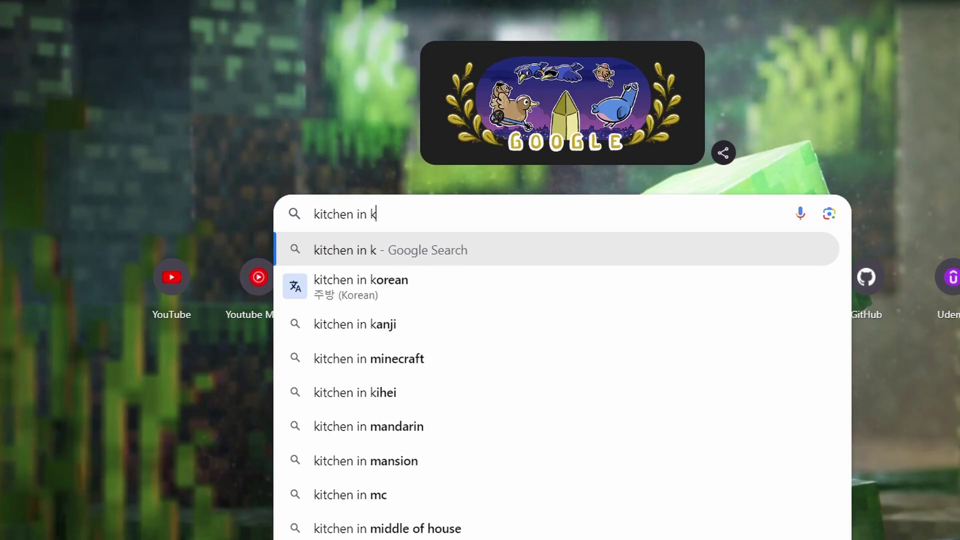
type("4k")
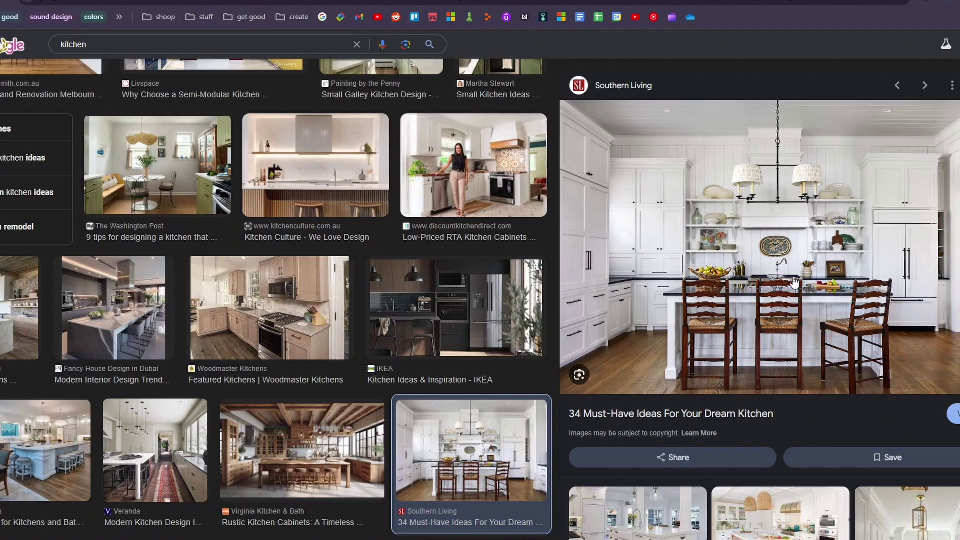
right_click(774, 221)
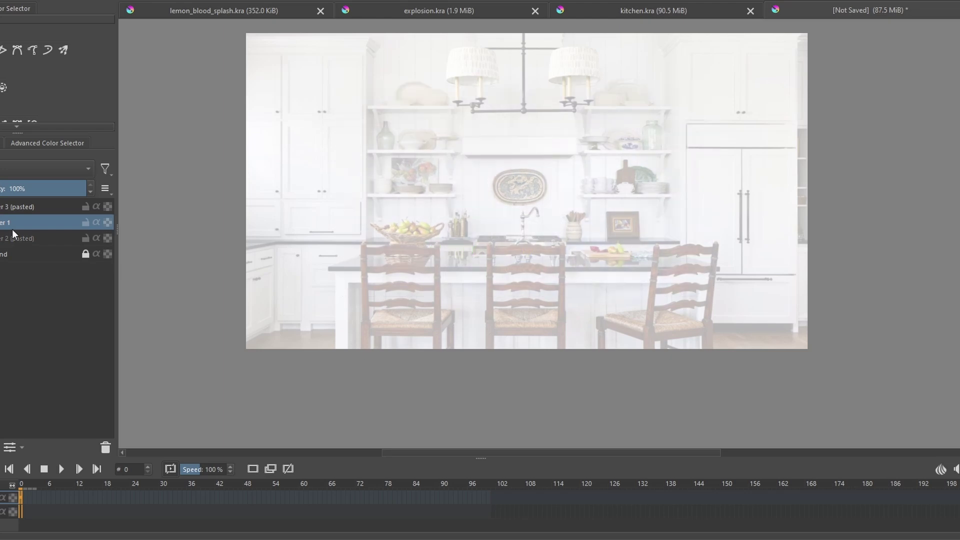
Move Layer 1 up the stack, show the Layers docker, and frame the kitchen reference photo
left_click_drag(18, 229, 17, 204)
left_click(23, 145)
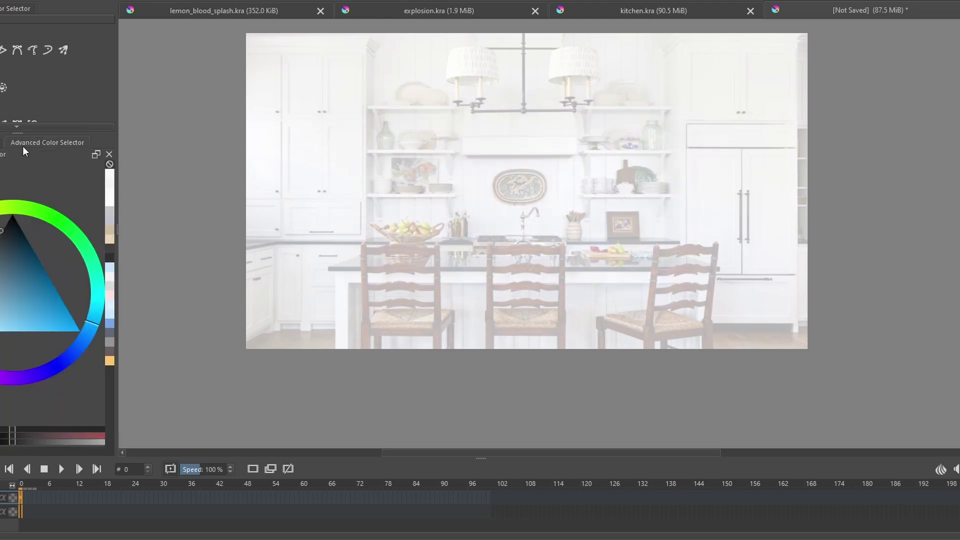
left_click(2, 142)
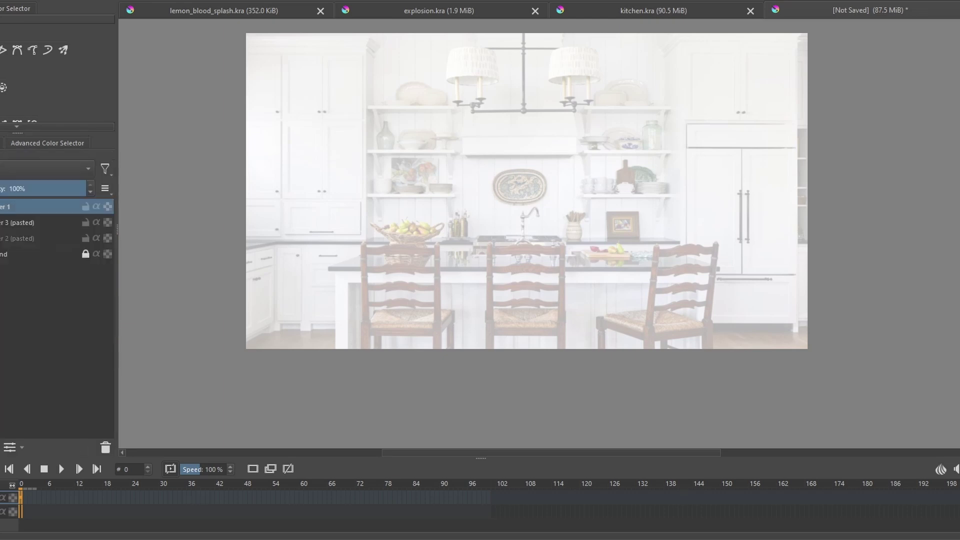
scroll(465, 309, "up", 2)
middle_click_drag(465, 309, 464, 323)
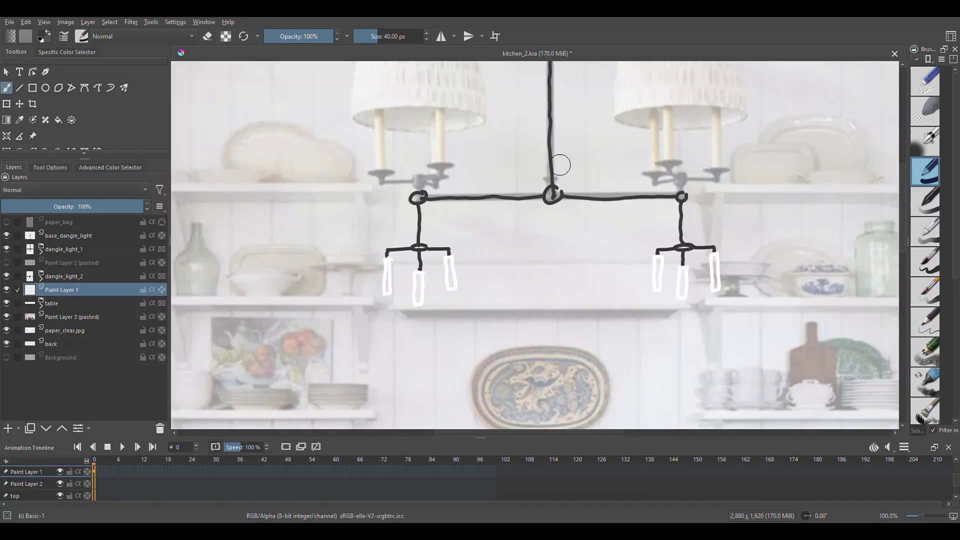
Add a curved stroke to the chandelier drawing over the kitchen reference
middle_click_drag(571, 171, 527, 234)
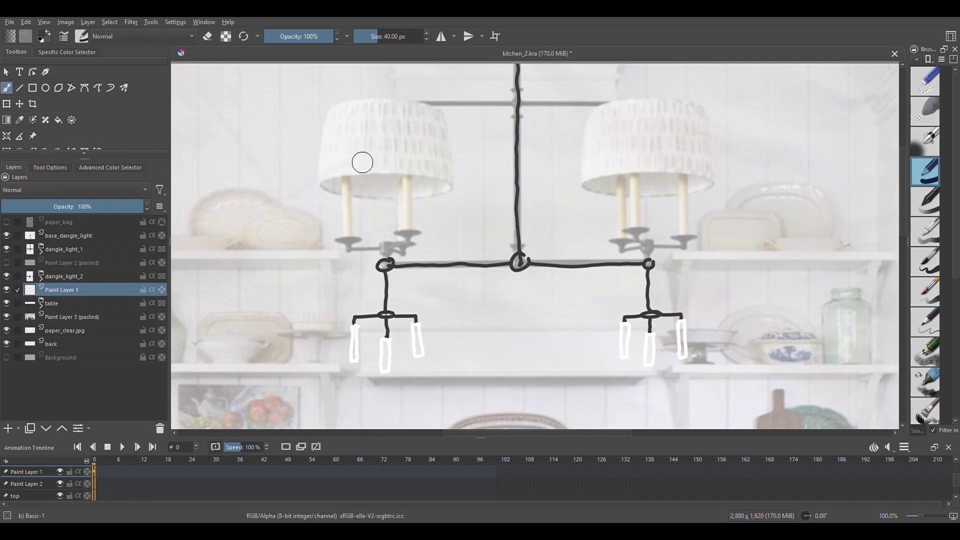
scroll(363, 162, "up", 1)
left_click_drag(391, 150, 440, 163)
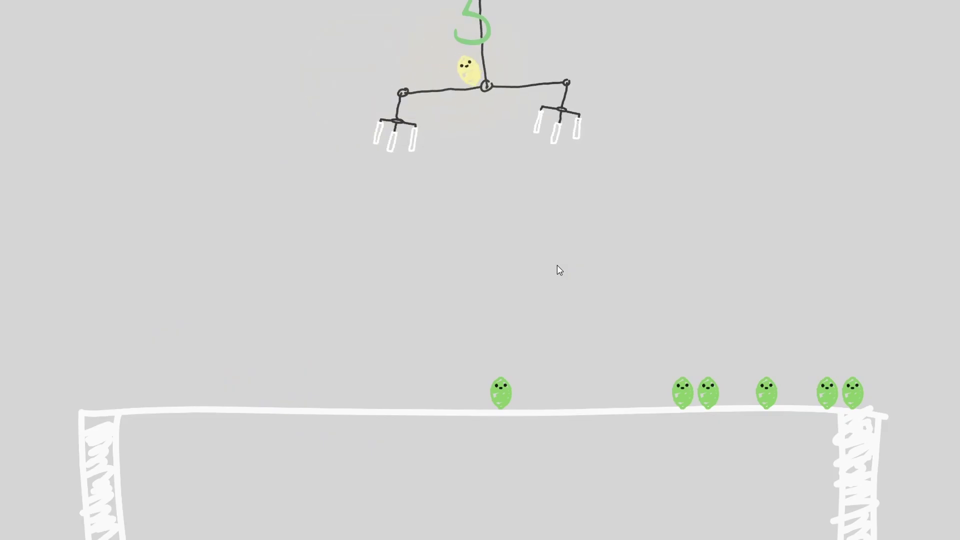
Playtest by walking the lemon right into the enemies and off the table's right edge
key("Right")
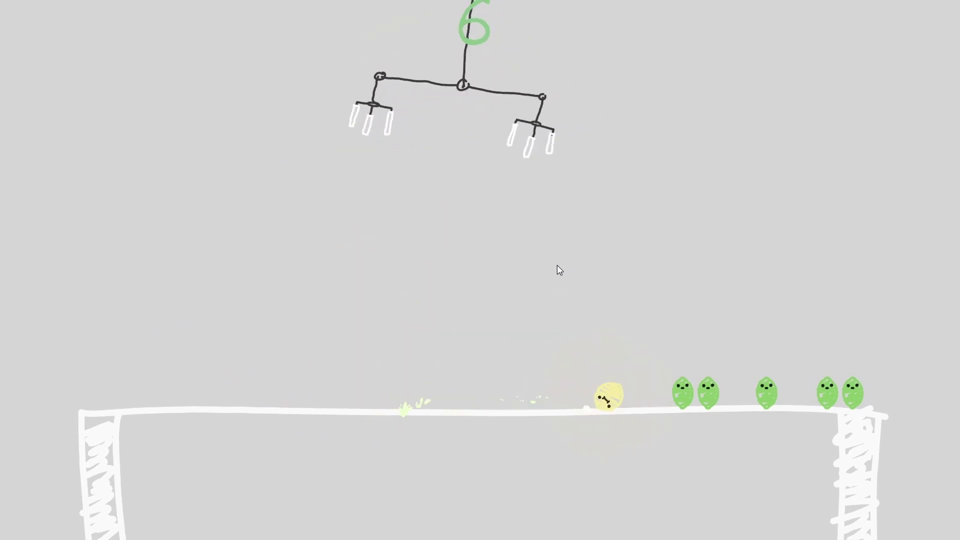
key("Right")
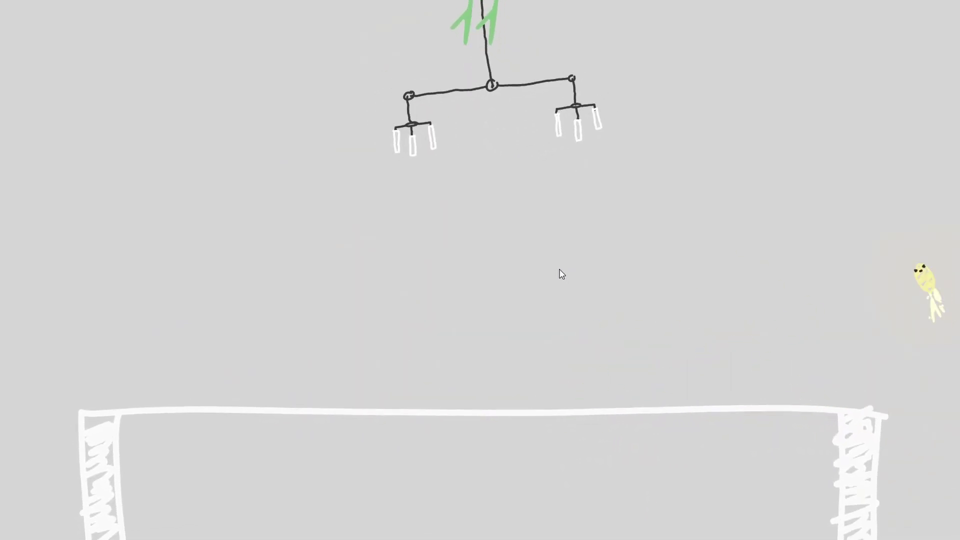
key("Left")
key("Right")
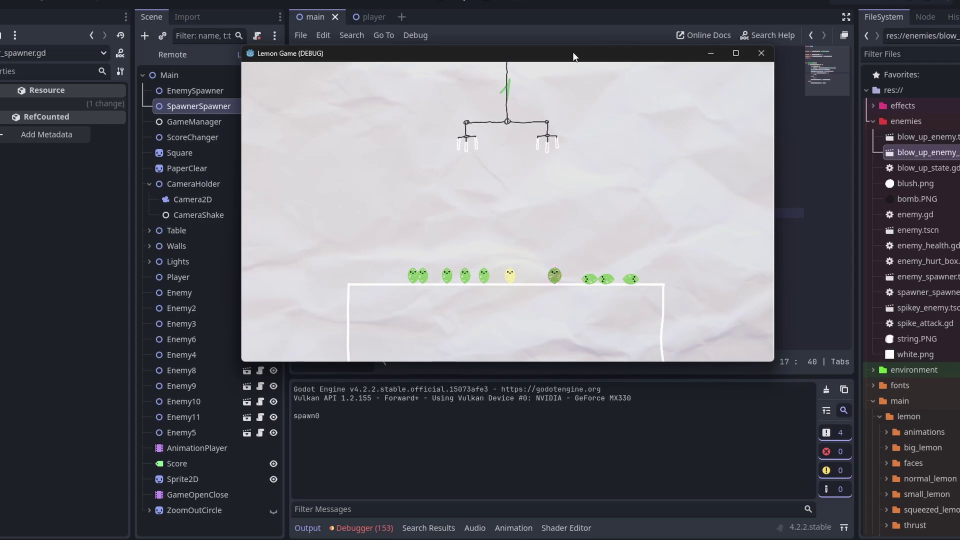
Move the game window aside and place the Blush node between Normal and Big
left_click_drag(538, 61, 193, 37)
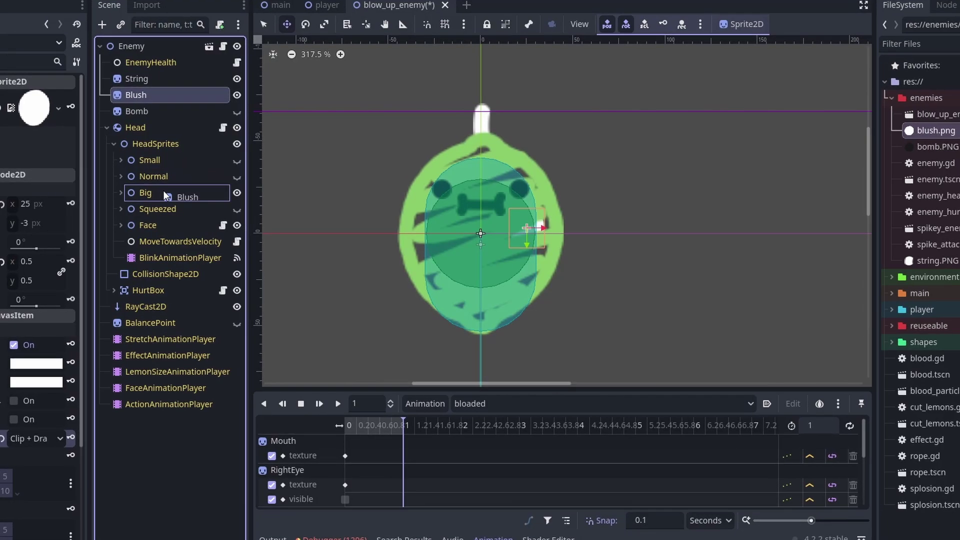
left_click_drag(163, 190, 123, 161)
left_click(113, 191)
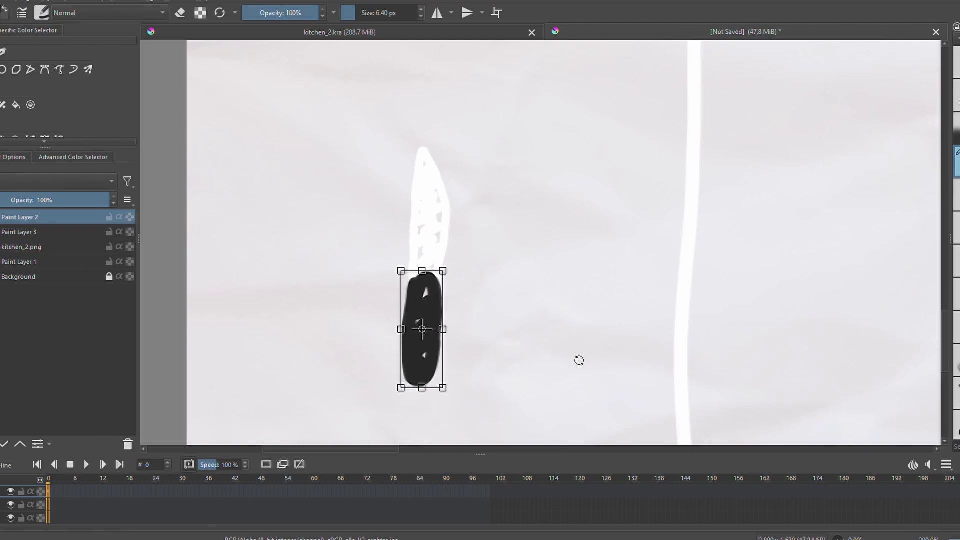
Zoom in on the knife handle, then drag KitchenKnife2 into its angled spot in the pit
scroll(579, 361, "up", 1, "ctrl")
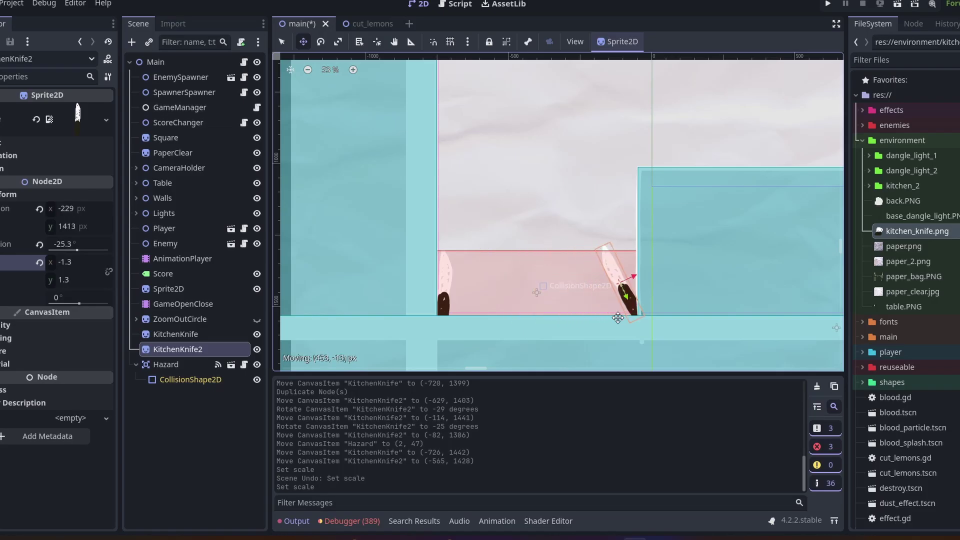
left_click_drag(593, 316, 584, 320)
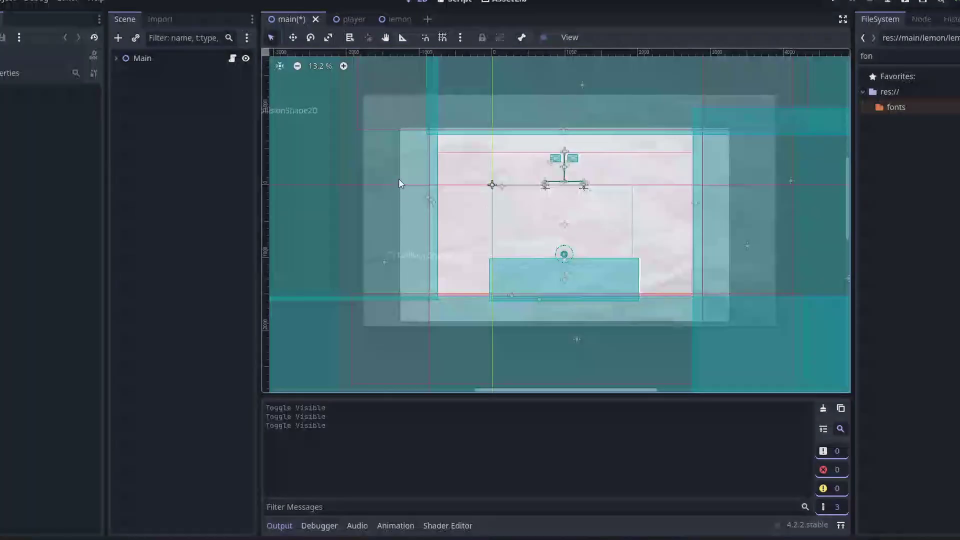
Run the game to test the lemon fighting enemies on the table under the chandelier
scroll(400, 181, "up", 4)
scroll(506, 274, "down", 3)
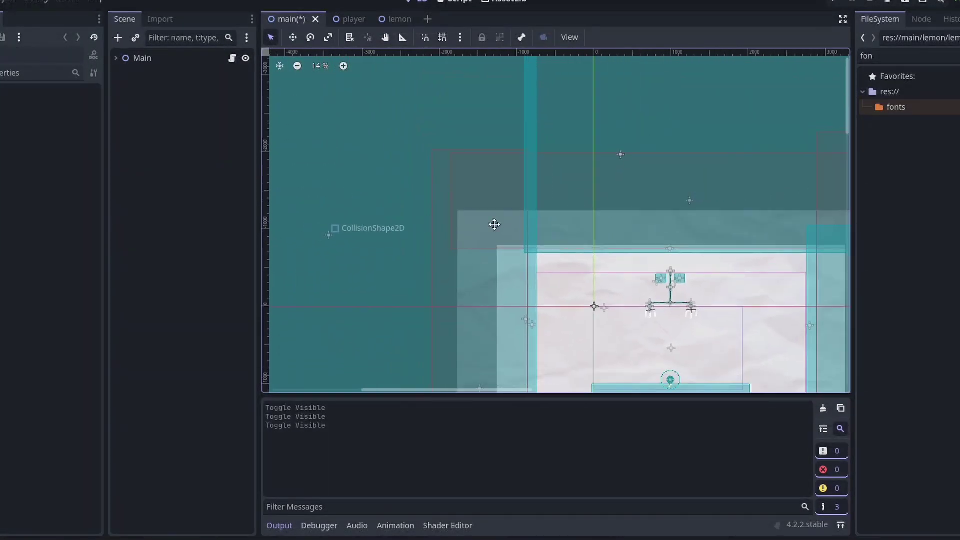
scroll(514, 288, "up", 6)
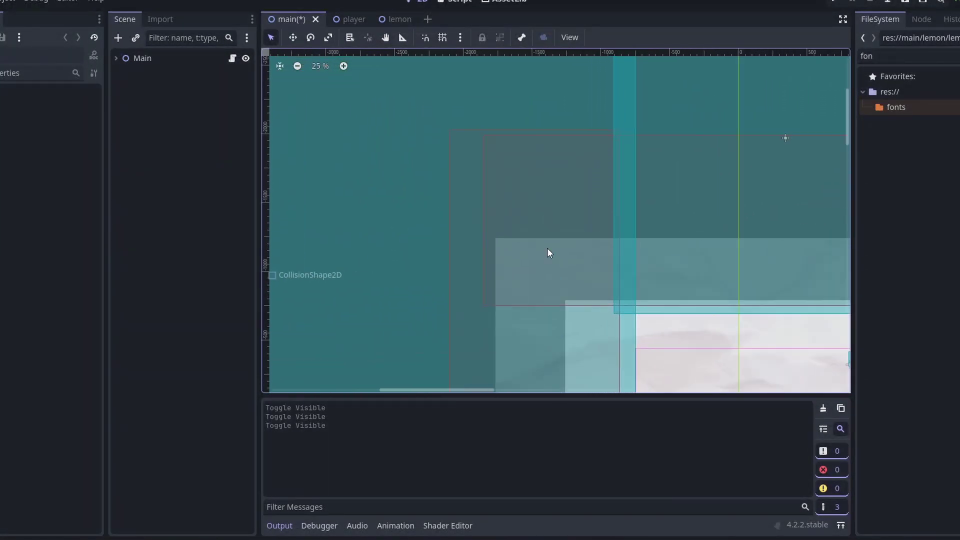
scroll(520, 215, "up", 2)
scroll(555, 148, "down", 1)
key("F5")
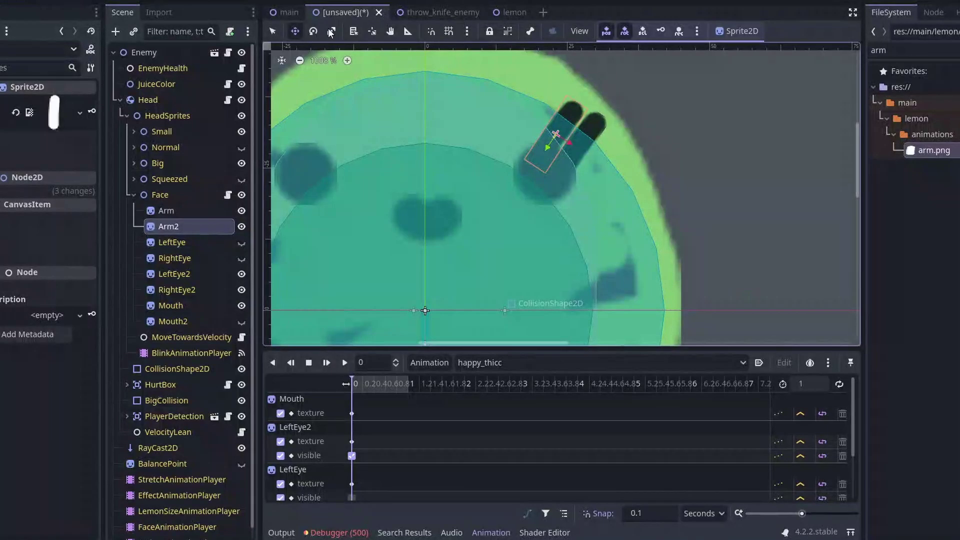
Rotate the enemy's Arm2 sprite so it stands upright
left_click_drag(467, 107, 471, 104)
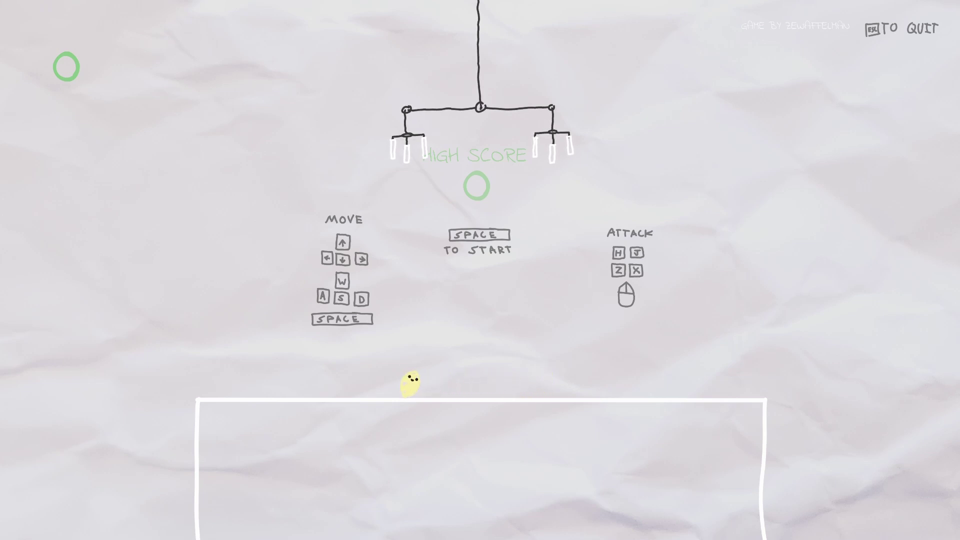
Start a round from the how-to-play title screen with Space
key("space")
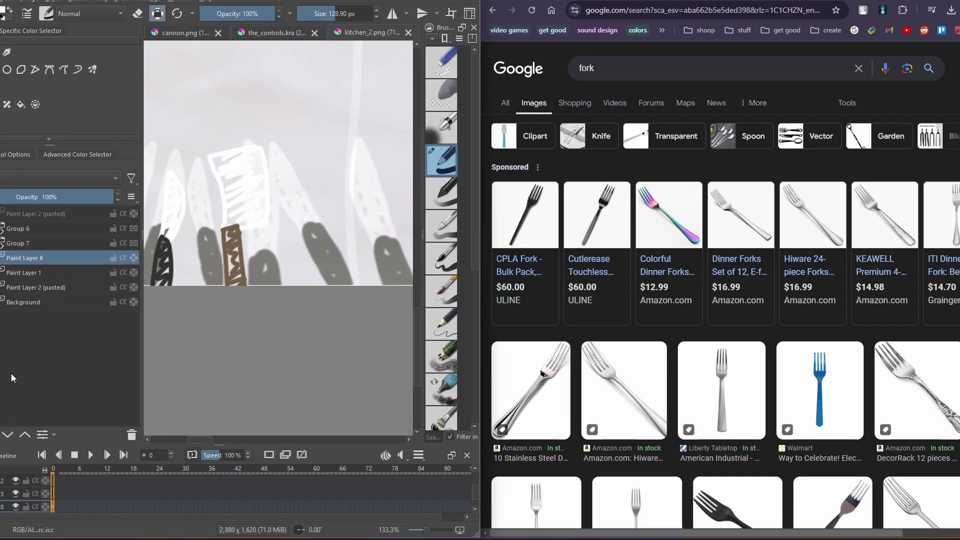
Move Paint Layer 8 above Group 6 and sketch a fork shape on the canvas
scroll(195, 200, "up", 5)
scroll(349, 291, "down", 3)
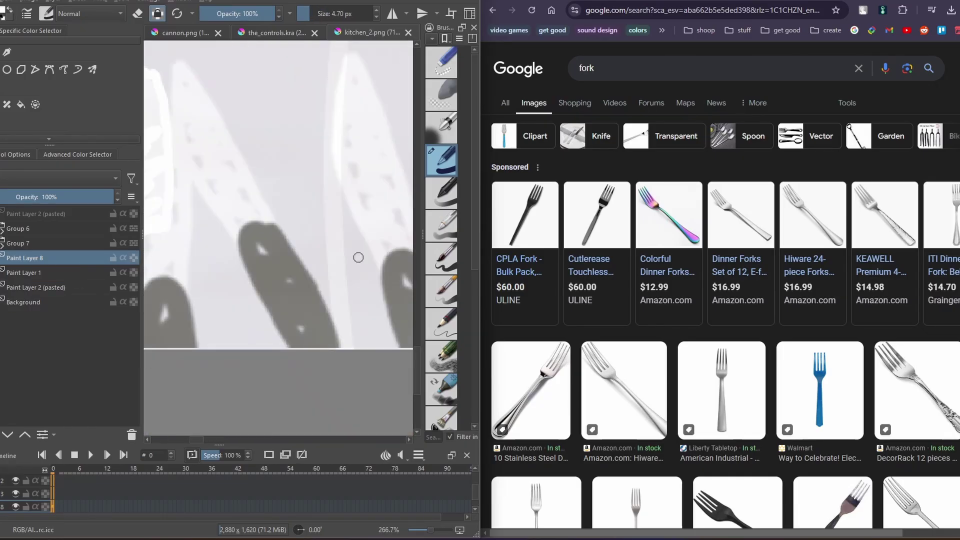
key("shift+i")
key("ctrl+Page_Up")
key("ctrl+Page_Up")
left_click_drag(257, 345, 255, 188)
key("ctrl+z")
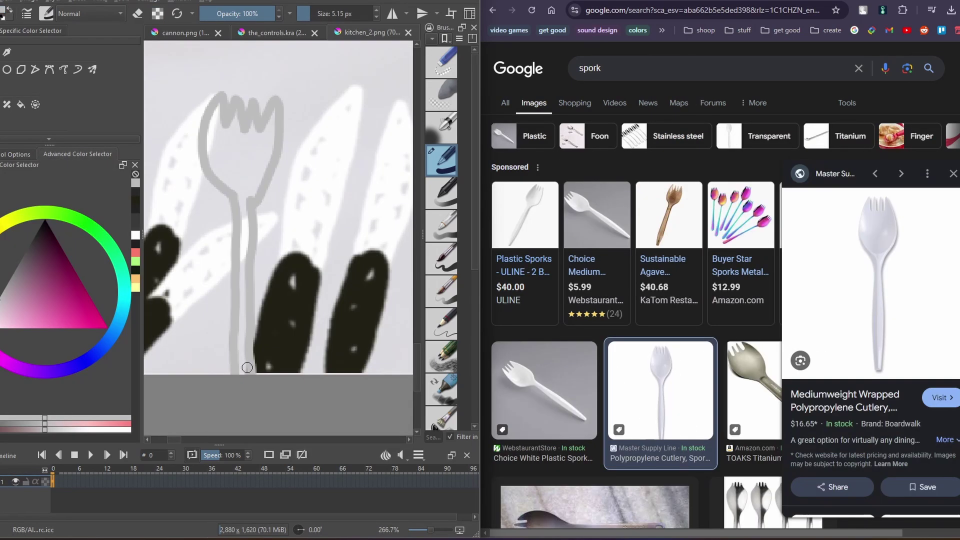
mouse_move(245, 370)
left_mouse_down()
mouse_move(244, 213)
mouse_move(255, 370)
left_mouse_up()
Move Paint Layer 3 below Paint Layer 2 and draw a white utensil neck above a dark handle
scroll(148, 253, "up", 1)
key("shift+i")
left_click(259, 175, "ctrl")
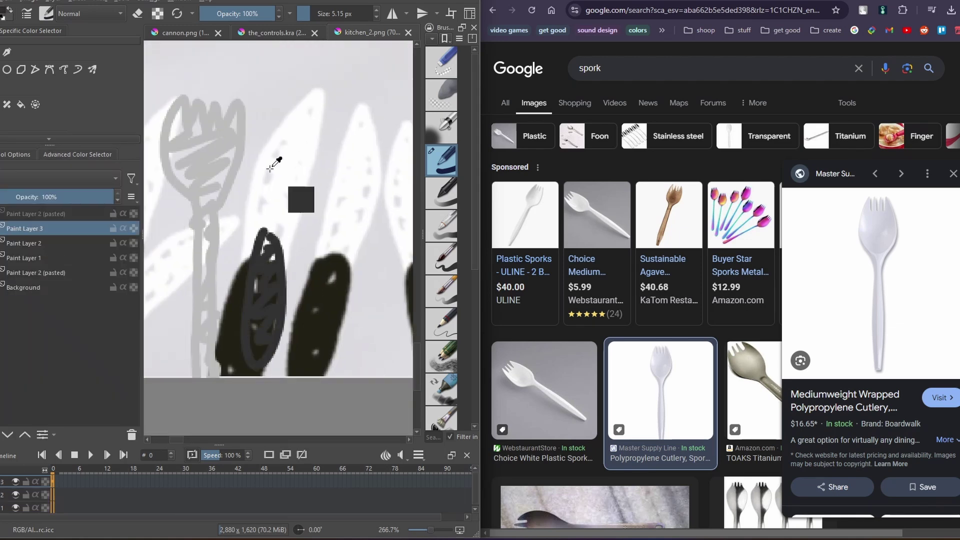
left_click_drag(30, 229, 39, 246)
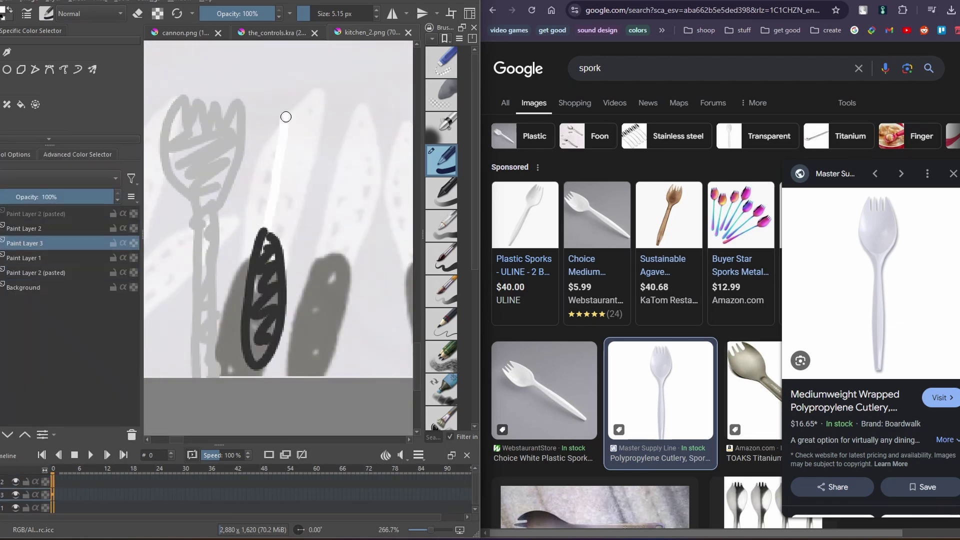
left_click_drag(264, 229, 305, 143)
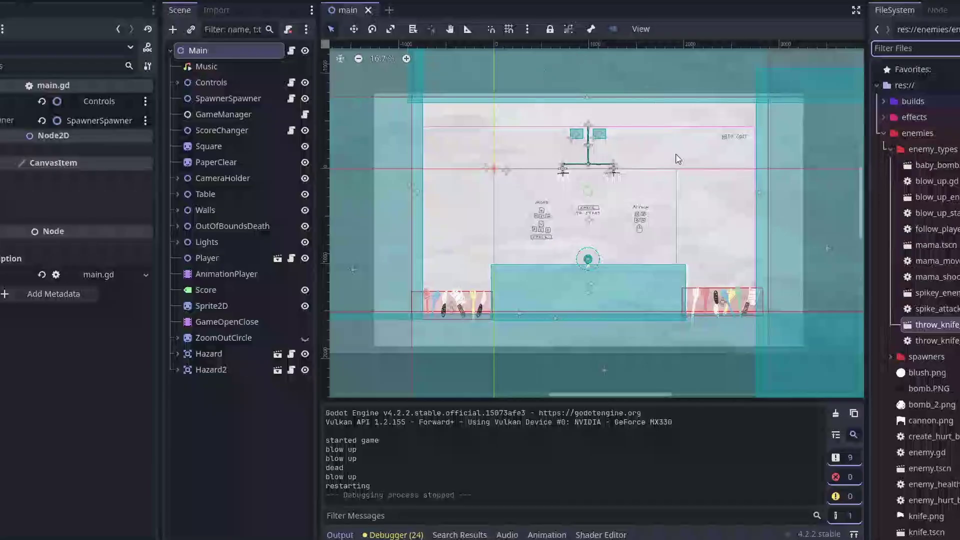
Scroll through the FileSystem dock and the itch.io edit page
scroll(890, 160, "down", 10)
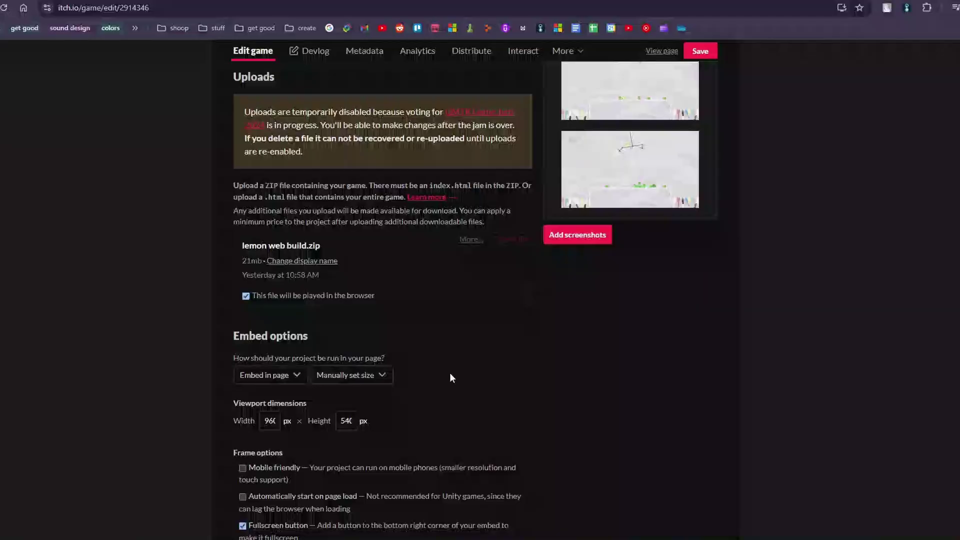
scroll(449, 373, "up", 3)
scroll(431, 338, "down", 3)
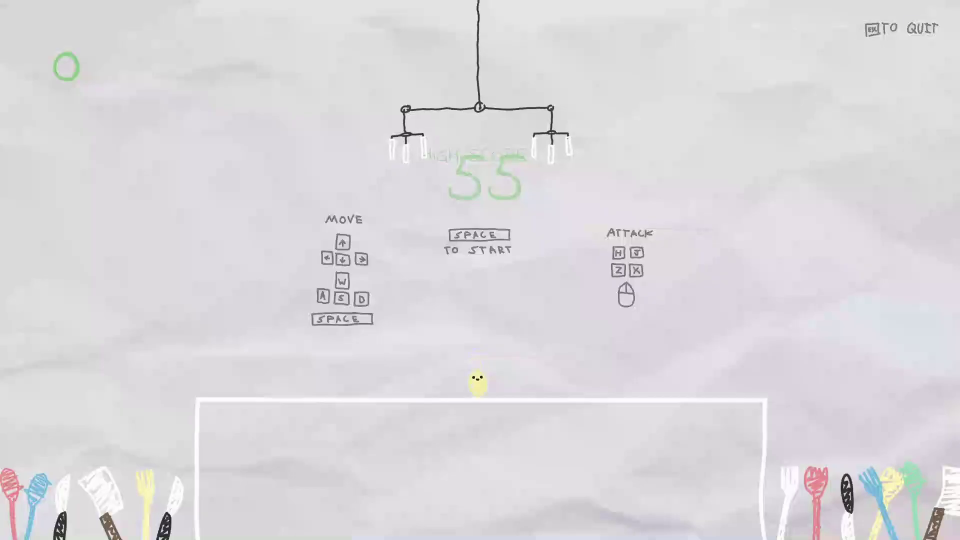
key("space")
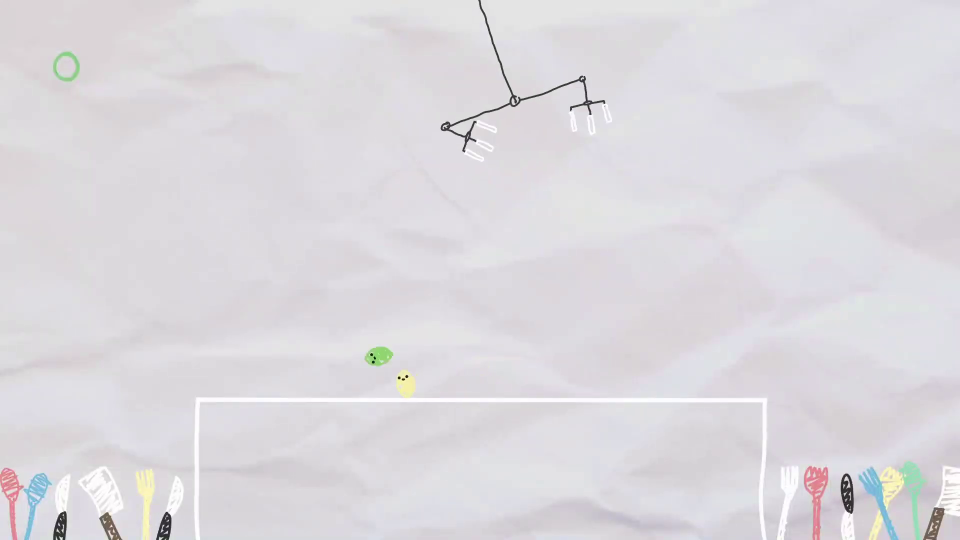